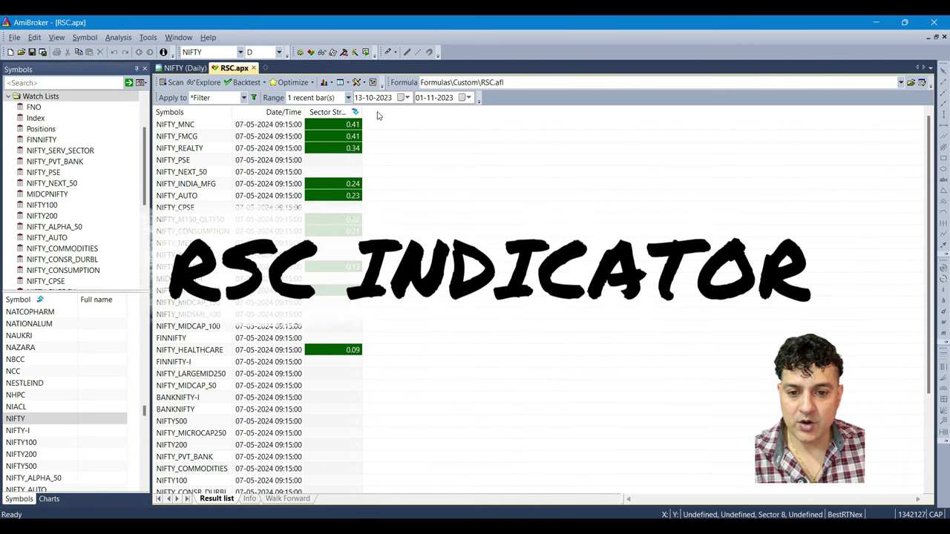
- Confirm the RSC parameters and rerun the sector strength exploration against NIFTY
{"action": "left_click", "coordinate": [372, 82]}
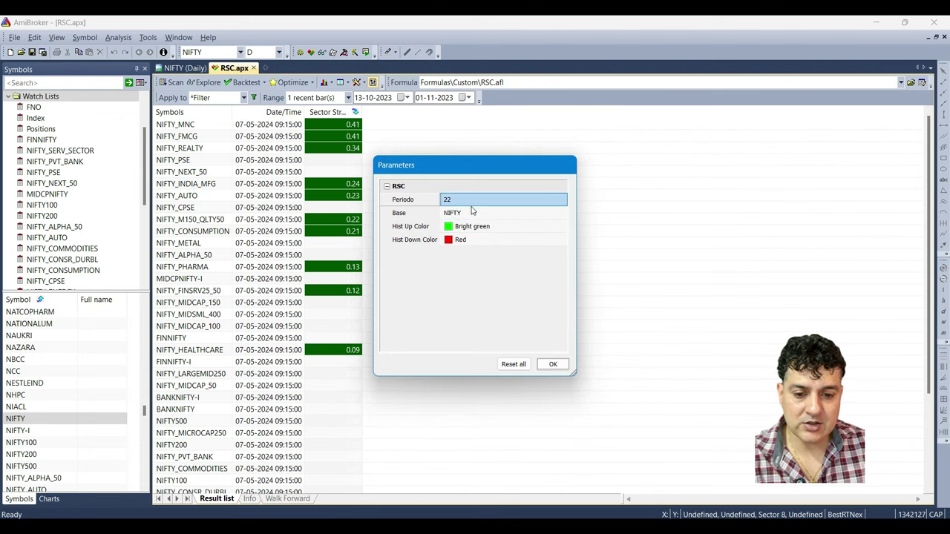
{"action": "left_click", "coordinate": [552, 364]}
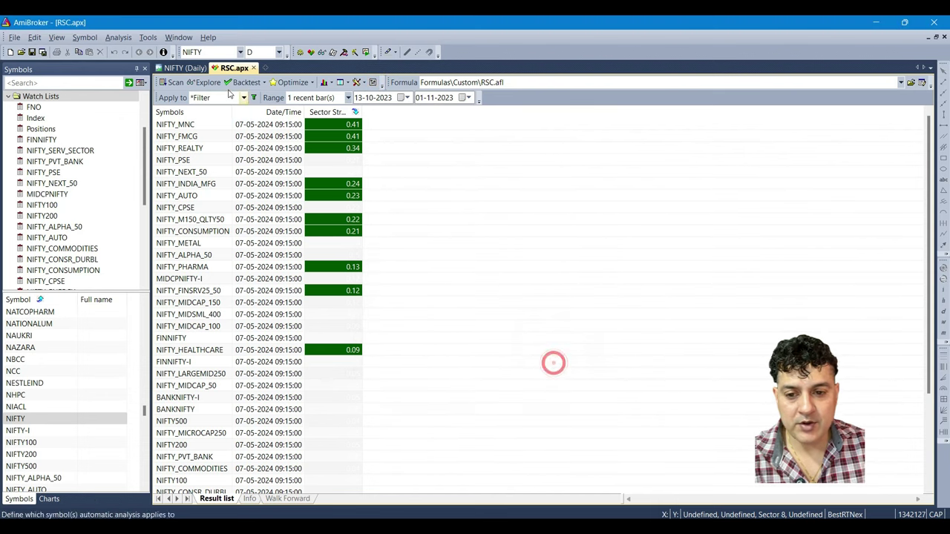
{"action": "left_click", "coordinate": [207, 81]}
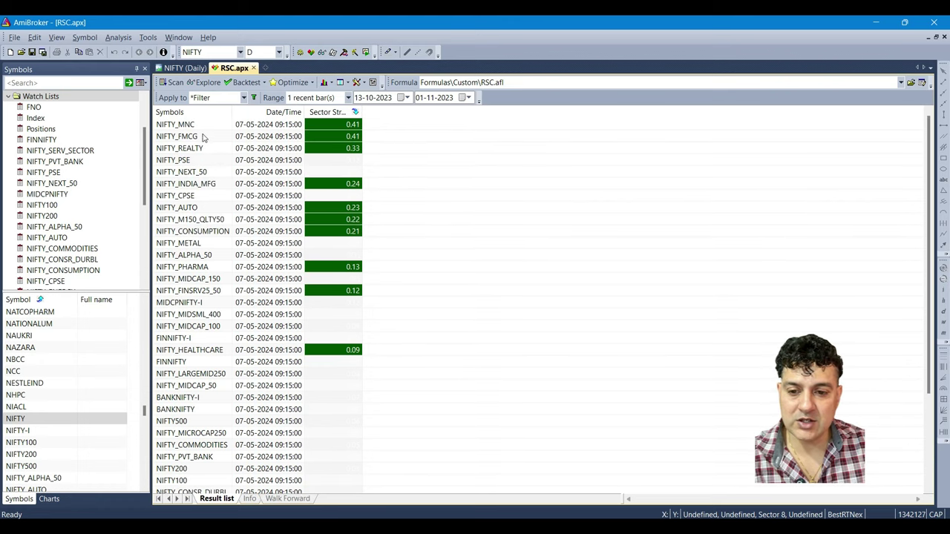
- Make NIFTY_PSU_BANK the current symbol, view its daily chart, then return to the RSC.apx results
{"action": "scroll", "coordinate": [218, 343], "scroll_direction": "down", "scroll_amount": 4}
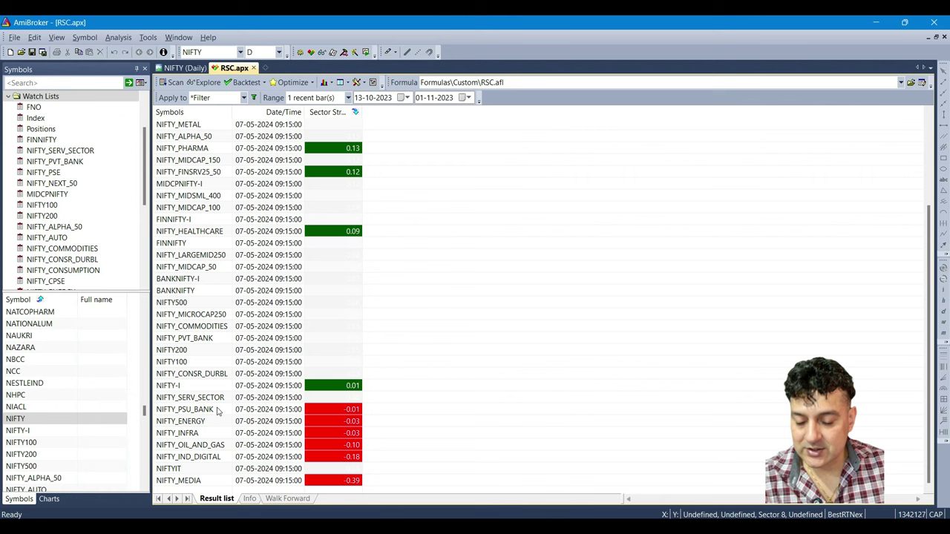
{"action": "left_click", "coordinate": [217, 410]}
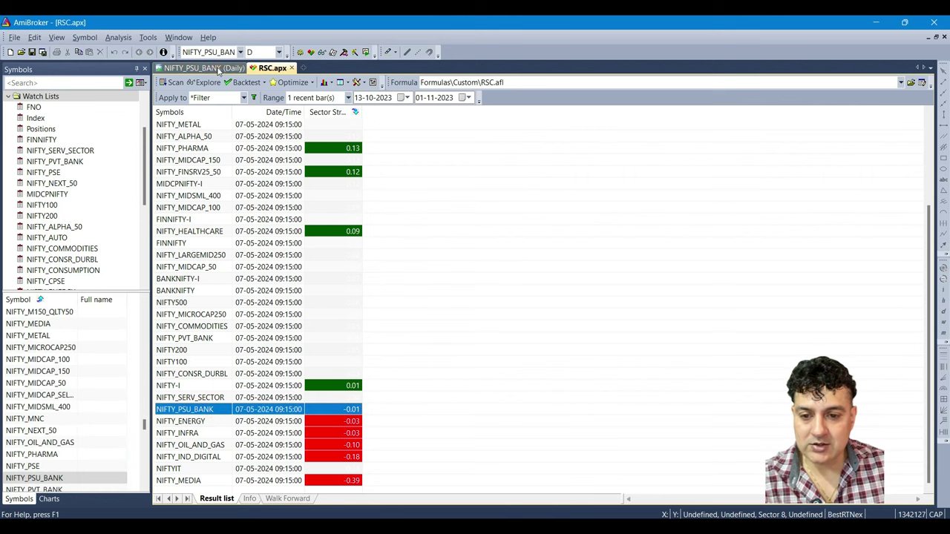
{"action": "left_click", "coordinate": [213, 68]}
{"action": "left_click", "coordinate": [280, 68]}
{"action": "right_click", "coordinate": [281, 68]}
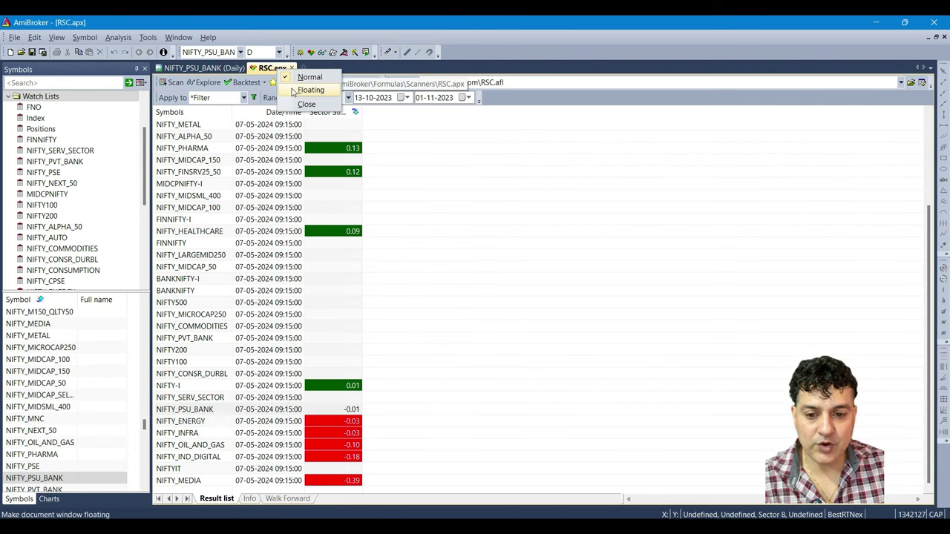
- Float the RSC.apx results as a narrow window moved to the left of the chart
{"action": "left_click", "coordinate": [301, 89]}
{"action": "left_click_drag", "start_coordinate": [937, 106], "coordinate": [415, 107]}
{"action": "left_click_drag", "start_coordinate": [330, 84], "coordinate": [195, 54]}
- Load charts for NIFTY_IND_DIGITAL, OIL_AND_GAS, INFRA, ENERGY, HEALTHCARE, FINSRV25_50, ending on NIFTY_FMCG
{"action": "scroll", "coordinate": [149, 444], "scroll_direction": "down", "scroll_amount": 2}
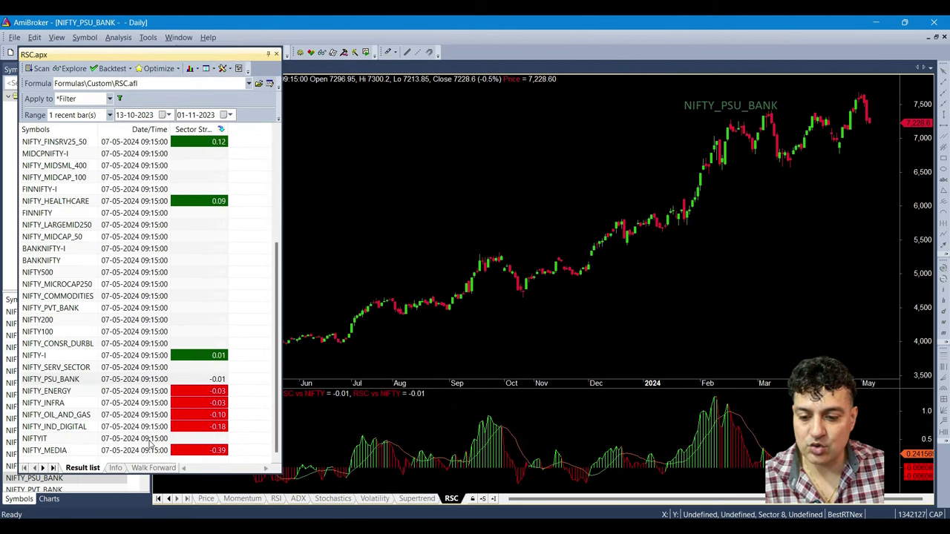
{"action": "left_click", "coordinate": [138, 426]}
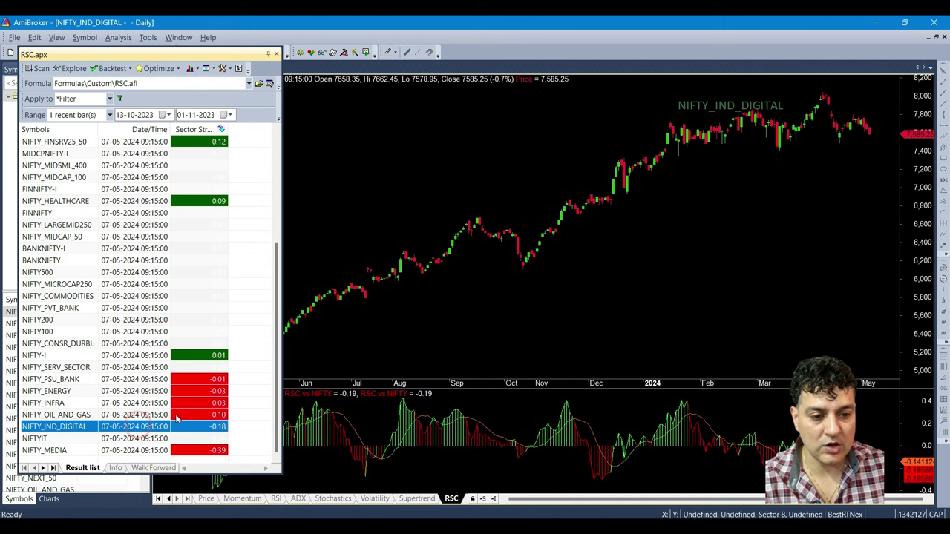
{"action": "left_click", "coordinate": [144, 416]}
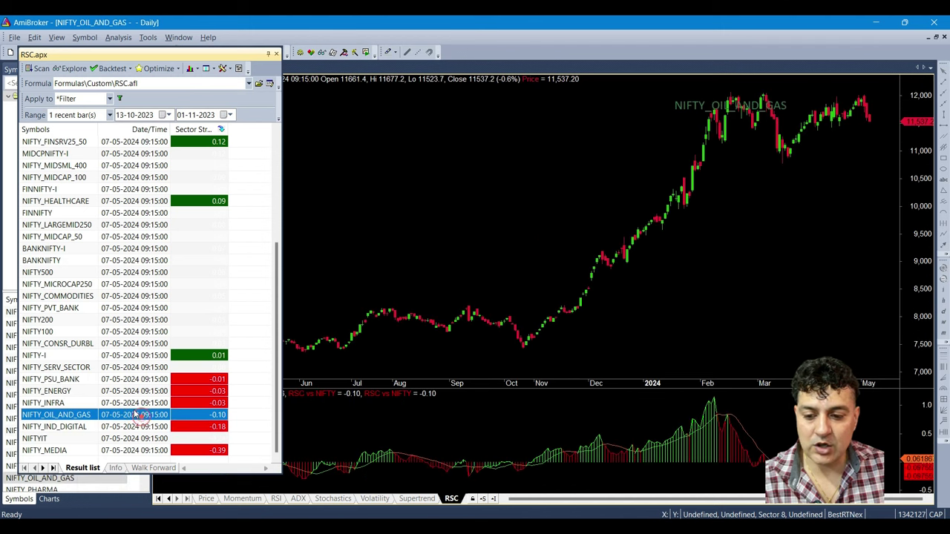
{"action": "left_click", "coordinate": [141, 404]}
{"action": "left_click", "coordinate": [144, 392]}
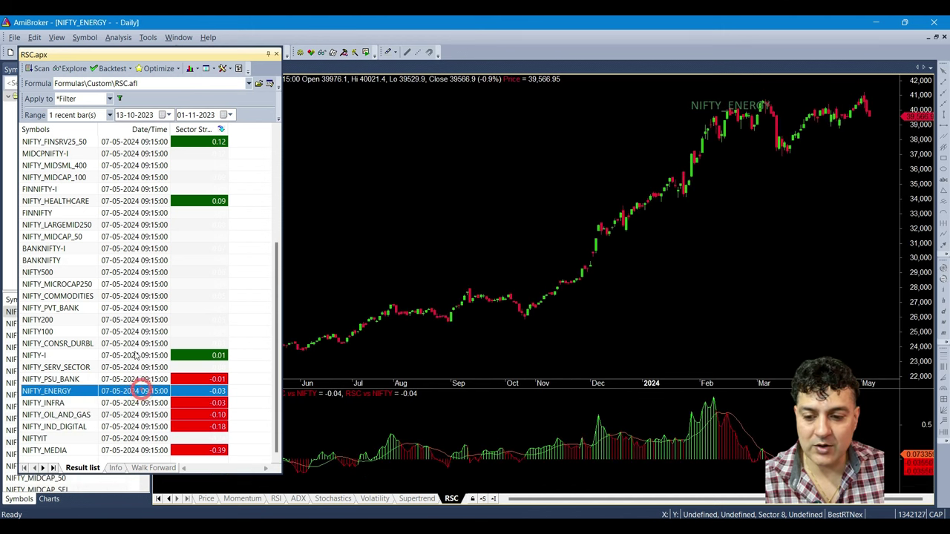
{"action": "scroll", "coordinate": [152, 341], "scroll_direction": "up", "scroll_amount": 4}
{"action": "left_click", "coordinate": [169, 345]}
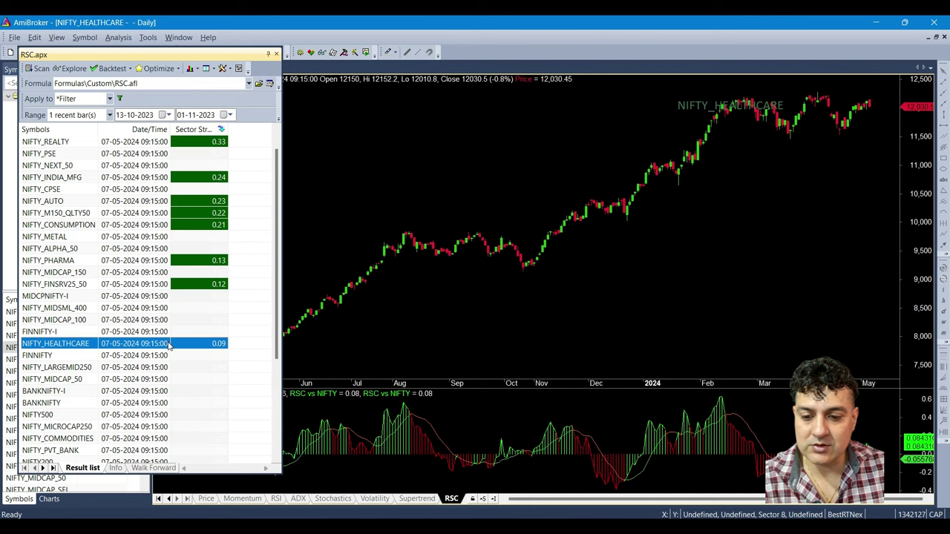
{"action": "left_click", "coordinate": [191, 286]}
{"action": "scroll", "coordinate": [196, 224], "scroll_direction": "up", "scroll_amount": 1}
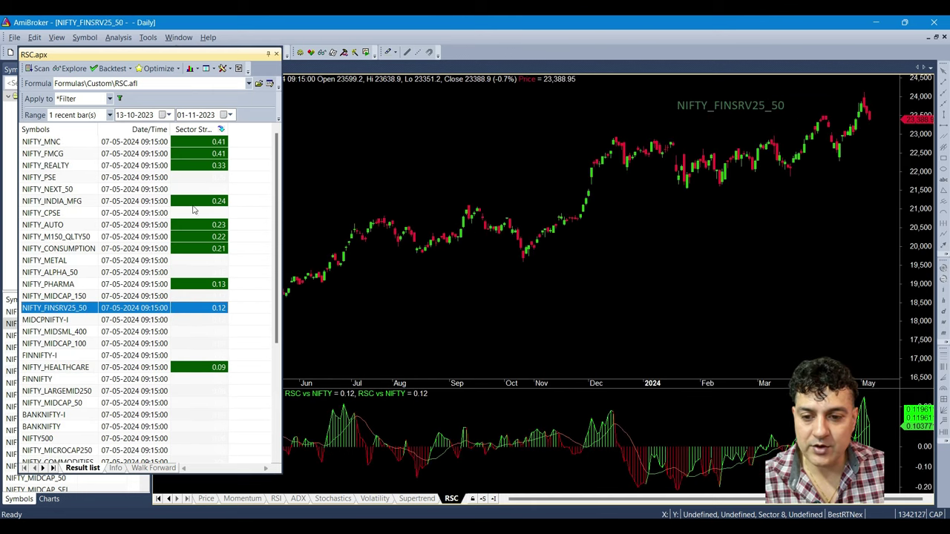
{"action": "left_click", "coordinate": [204, 153]}
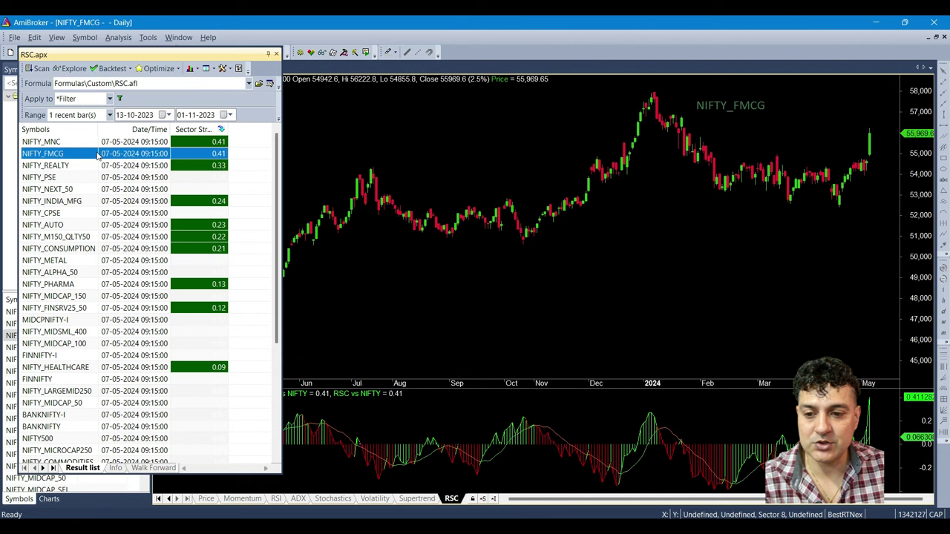
- Set the RSC Base parameter to NIFTY_FMCG
{"action": "left_click", "coordinate": [238, 68]}
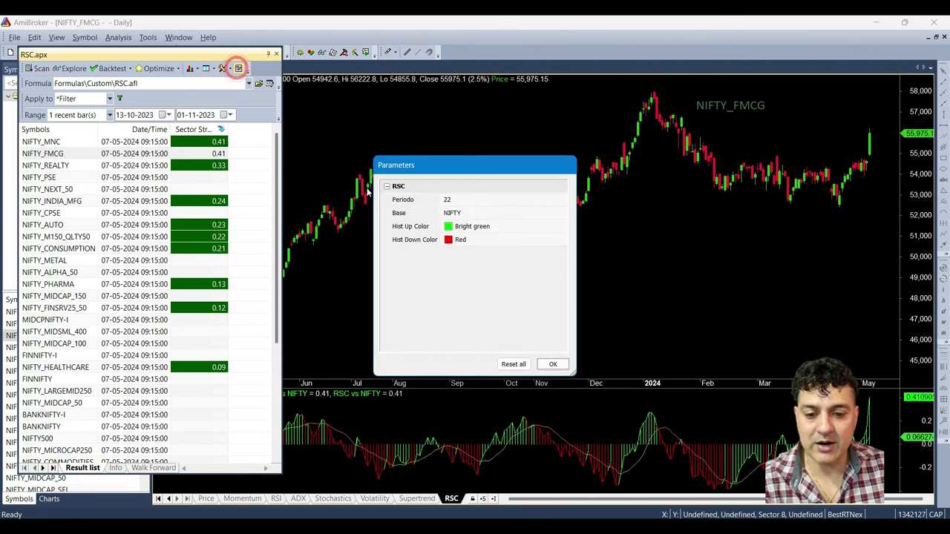
{"action": "left_click", "coordinate": [453, 213]}
{"action": "left_click", "coordinate": [463, 213]}
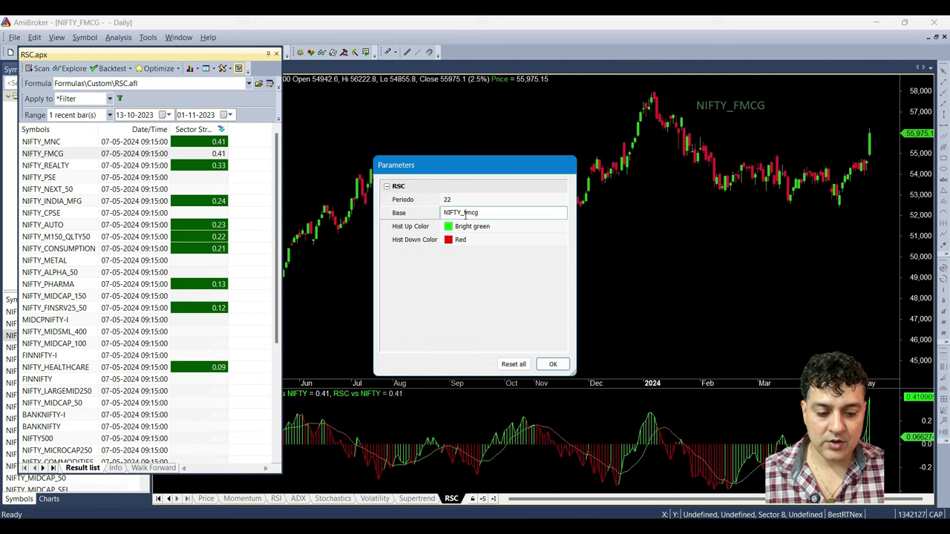
{"action": "type", "text": "FMCG"}
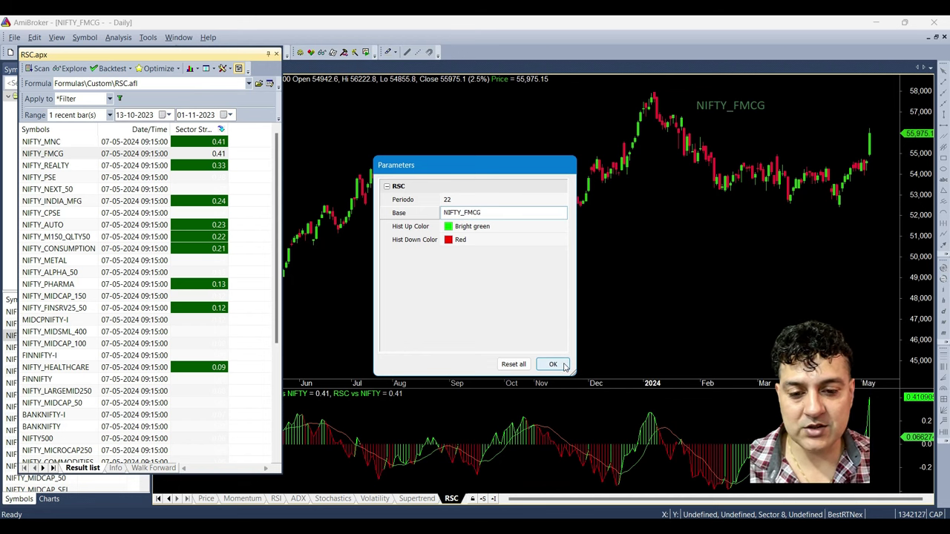
{"action": "left_click", "coordinate": [562, 365]}
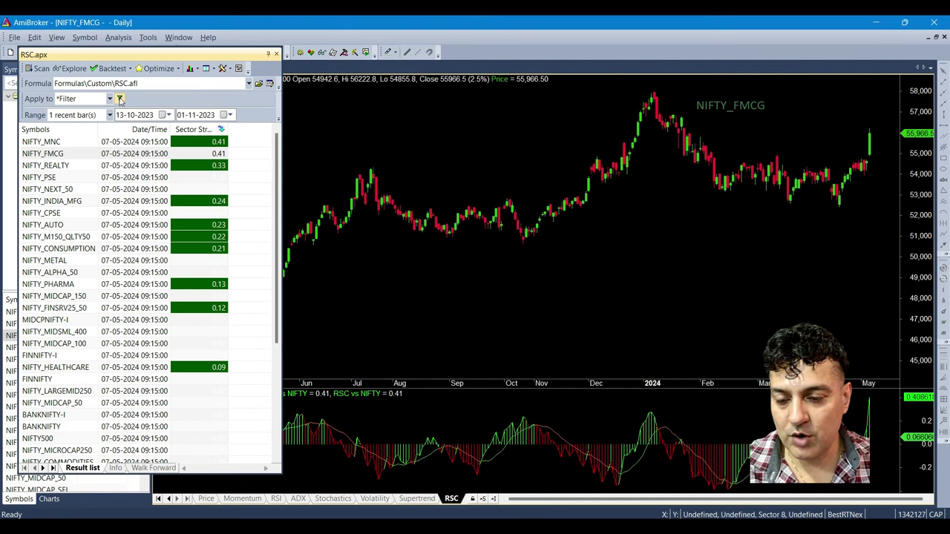
- Restrict the exploration filter to the NIFTY_FMCG watch list
{"action": "left_click", "coordinate": [119, 99]}
{"action": "left_click", "coordinate": [470, 220]}
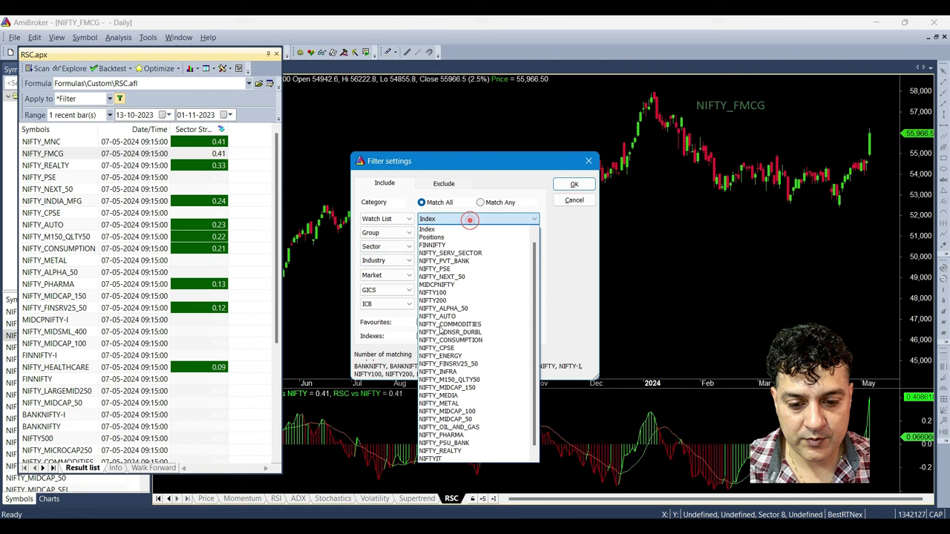
{"action": "scroll", "coordinate": [445, 445], "scroll_direction": "down", "scroll_amount": 2}
{"action": "left_click", "coordinate": [446, 454]}
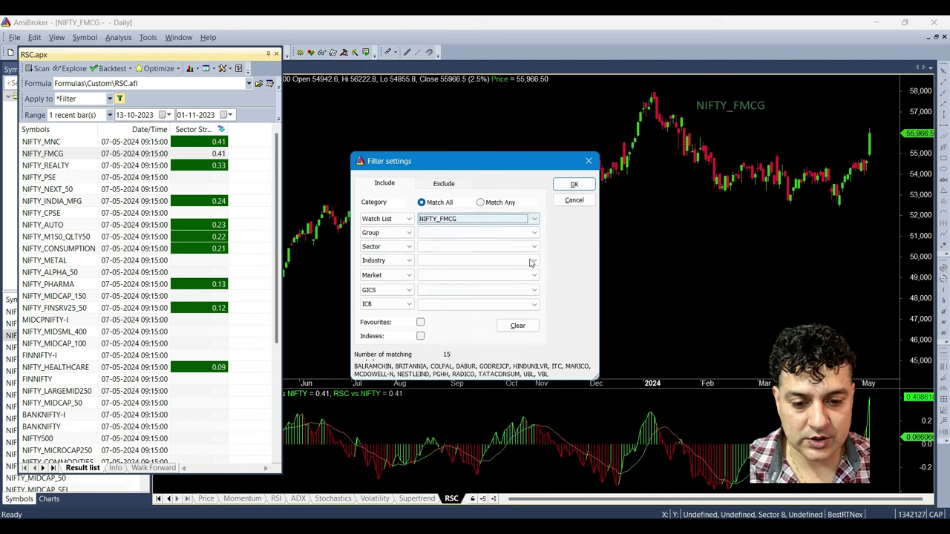
{"action": "left_click", "coordinate": [574, 184]}
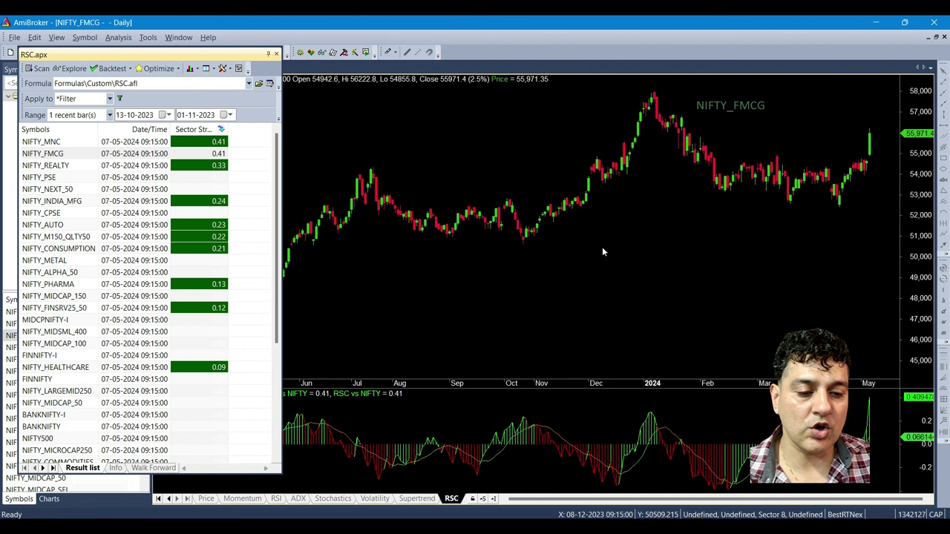
- Run the exploration on FMCG stocks and view TATACONSUM, PGHH, NESTLEIND, ITC and VBL charts
{"action": "mouse_move", "coordinate": [603, 251]}
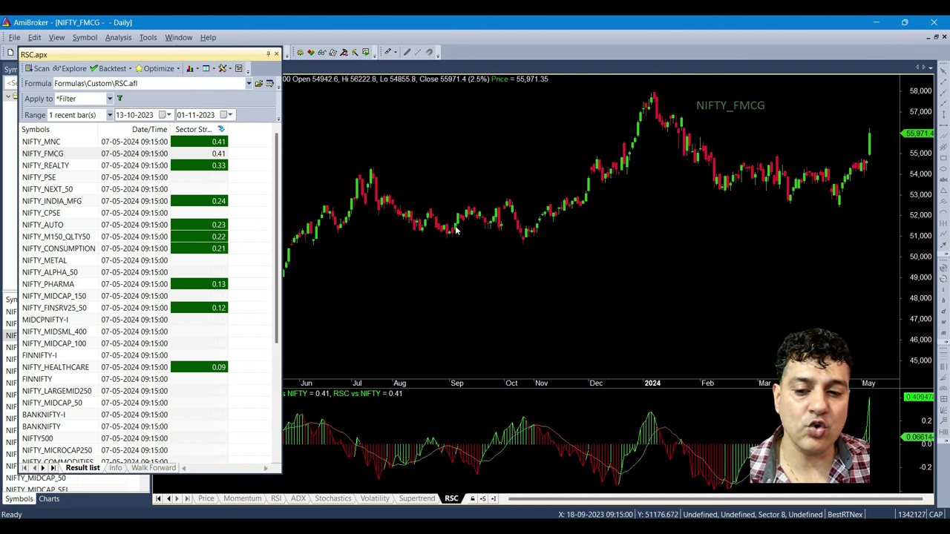
{"action": "left_click", "coordinate": [71, 67]}
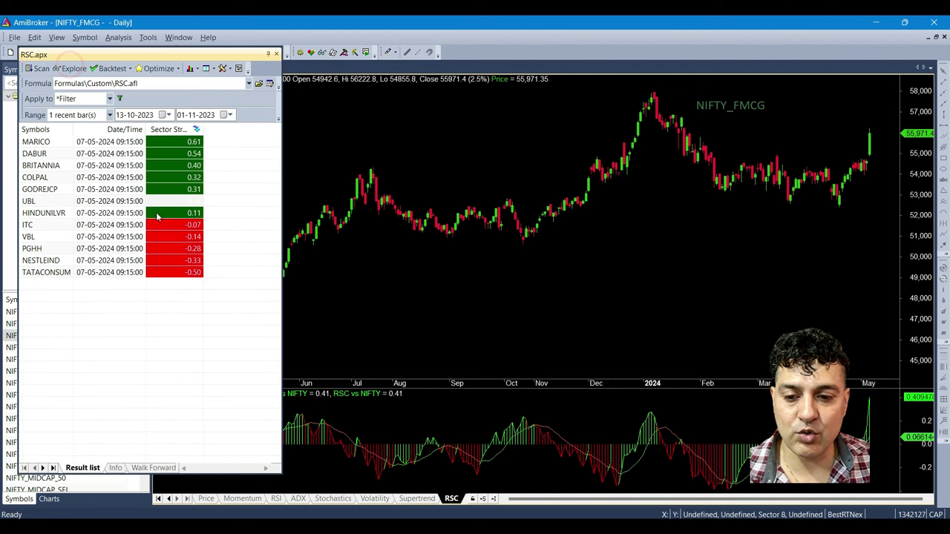
{"action": "left_click", "coordinate": [121, 274]}
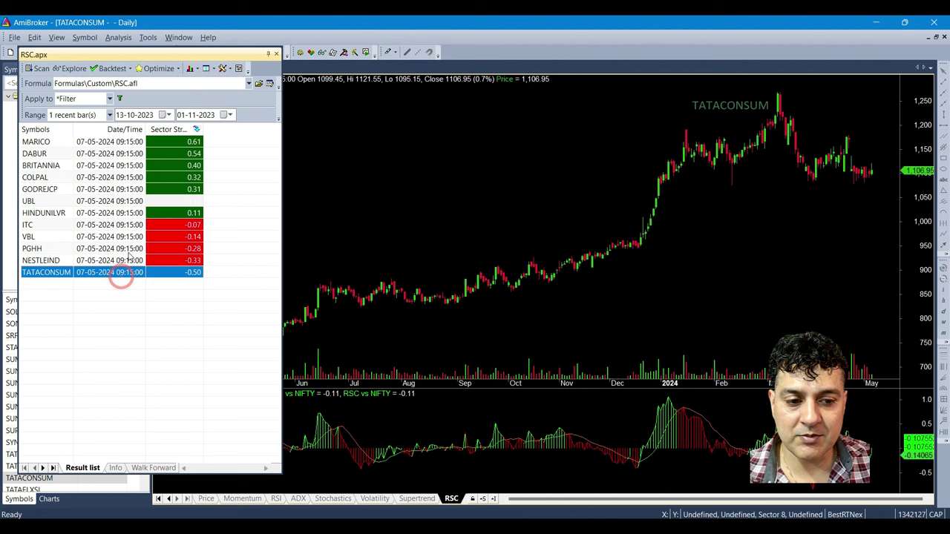
{"action": "left_click", "coordinate": [124, 249]}
{"action": "left_click", "coordinate": [135, 261]}
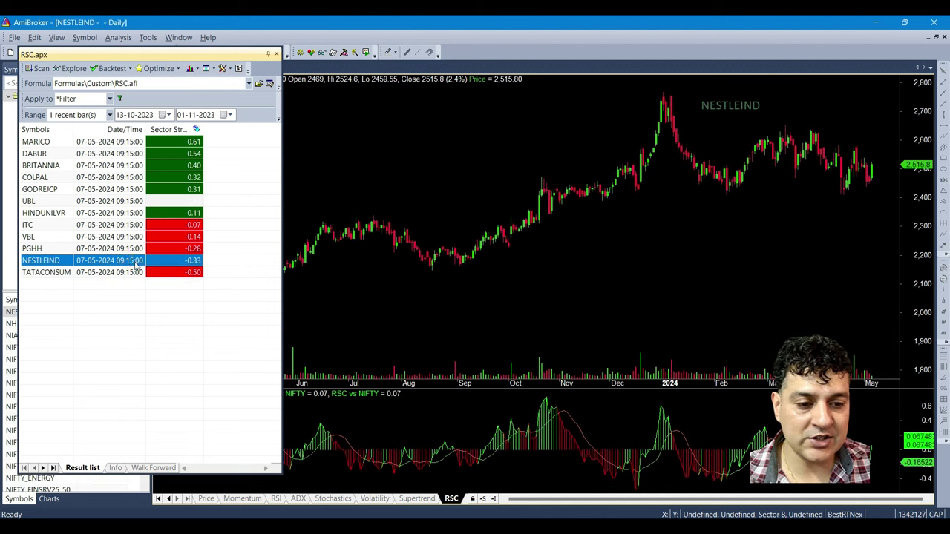
{"action": "left_click", "coordinate": [97, 225]}
{"action": "left_click", "coordinate": [113, 238]}
{"action": "left_click", "coordinate": [133, 250]}
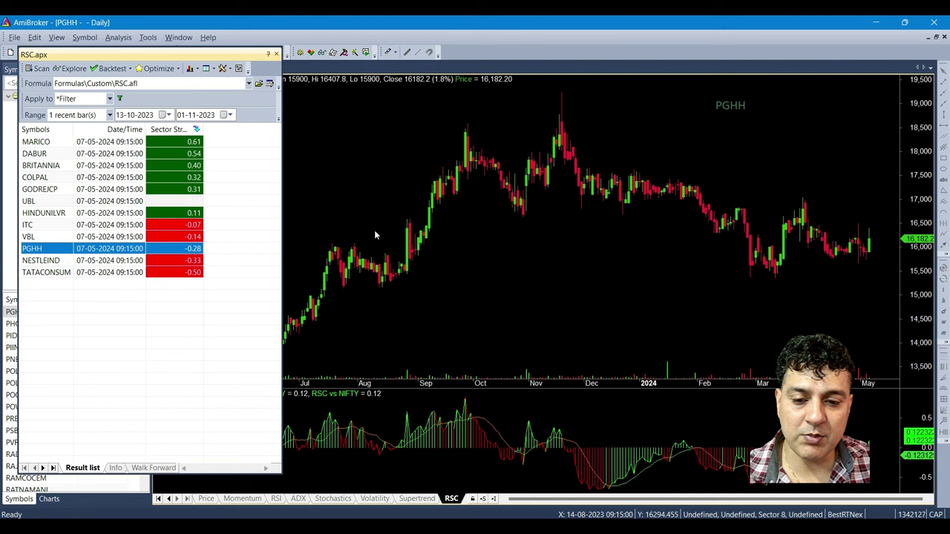
- View the MARICO, DABUR, BRITANNIA, COLPAL, GODREJCP and UBL charts from the ranking
{"action": "left_click", "coordinate": [47, 143]}
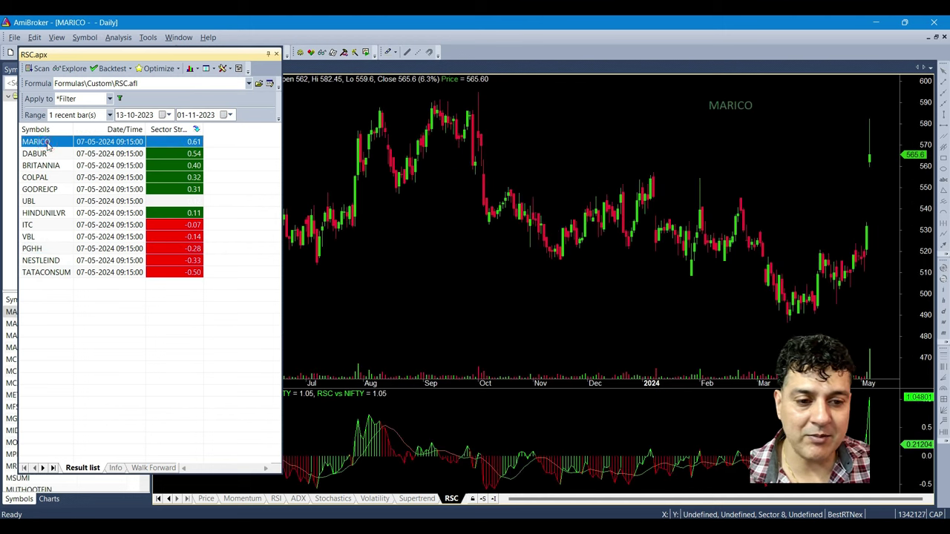
{"action": "left_click", "coordinate": [80, 156]}
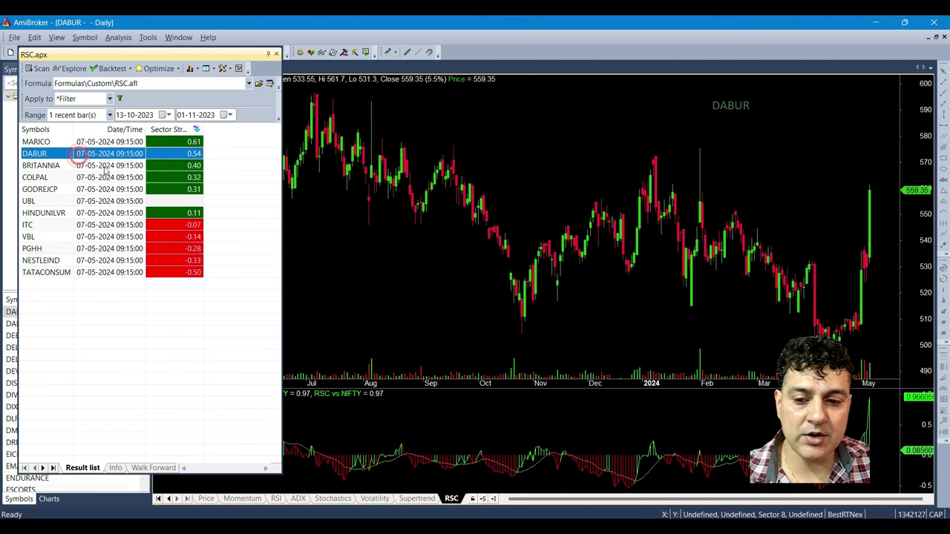
{"action": "left_click", "coordinate": [91, 166]}
{"action": "left_click", "coordinate": [105, 179]}
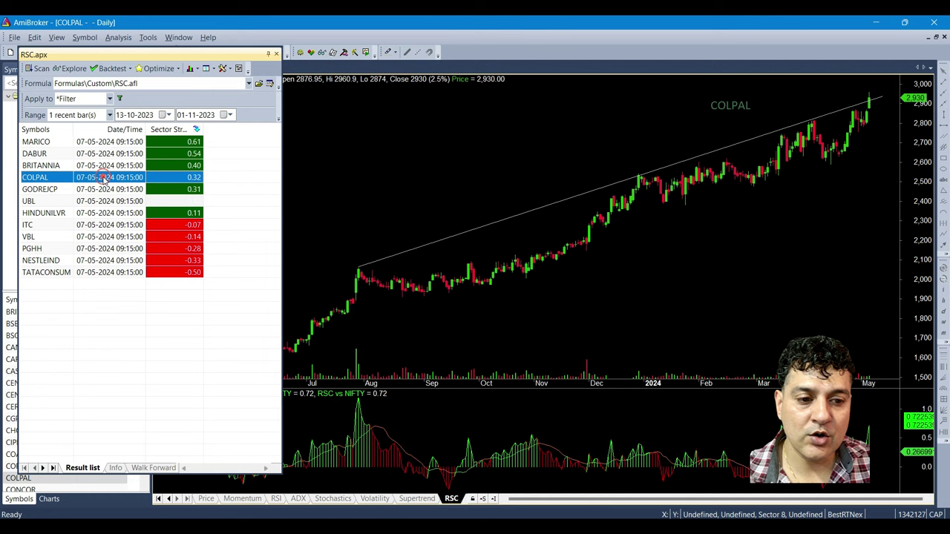
{"action": "left_click", "coordinate": [88, 191]}
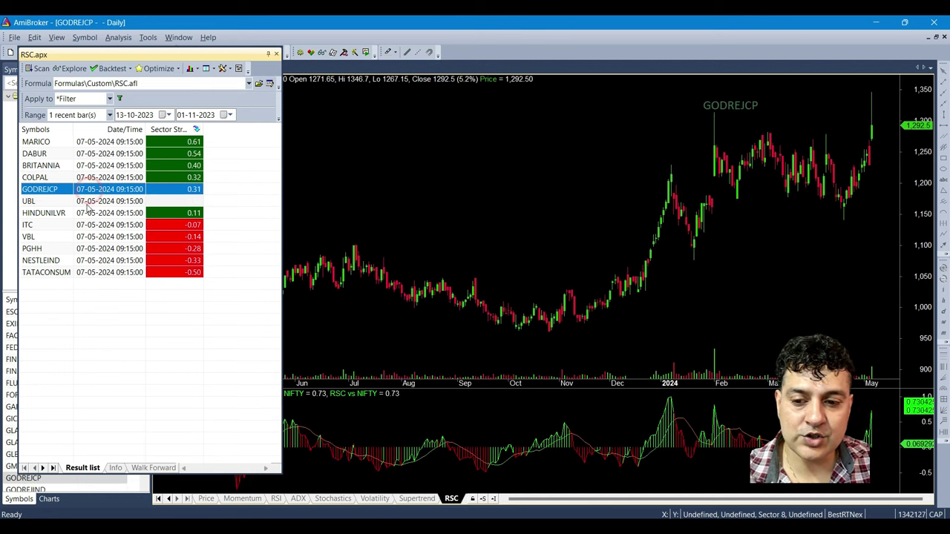
{"action": "left_click", "coordinate": [79, 202]}
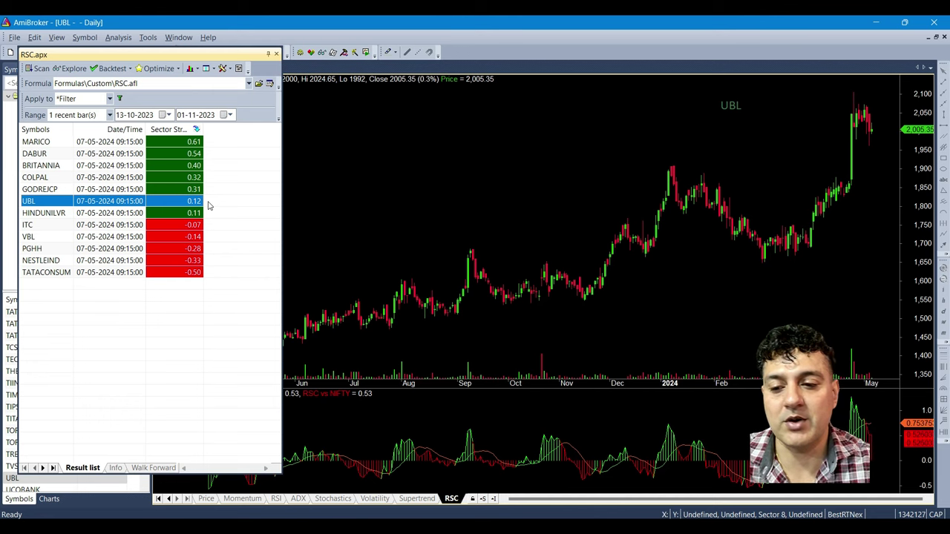
- Revisit ITC, then on COLPAL draw a parallel line below the rising trend line
{"action": "left_click", "coordinate": [156, 230]}
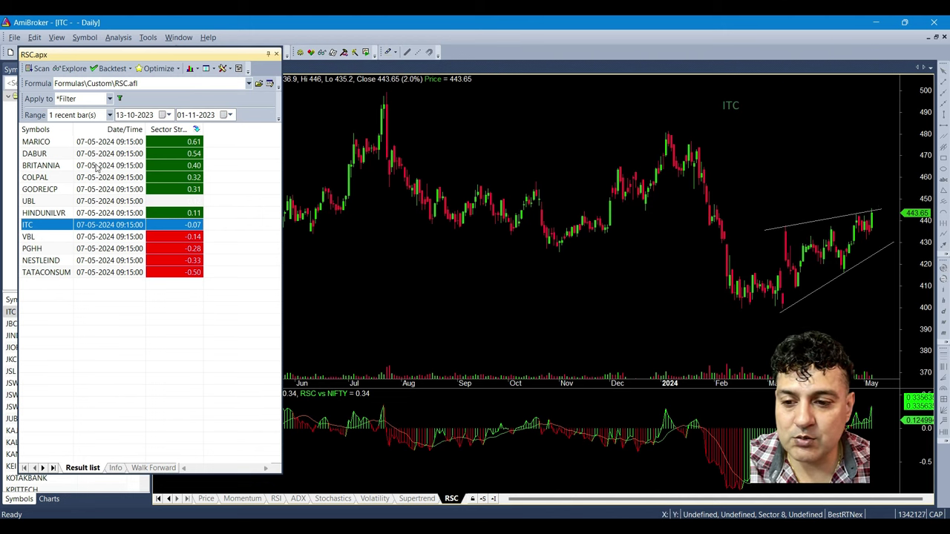
{"action": "left_click", "coordinate": [121, 180]}
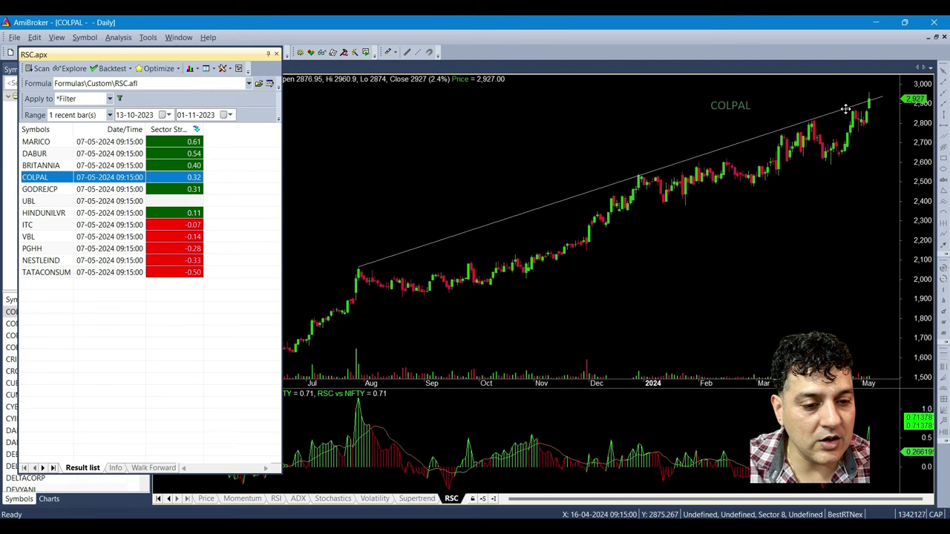
{"action": "left_click", "coordinate": [941, 83]}
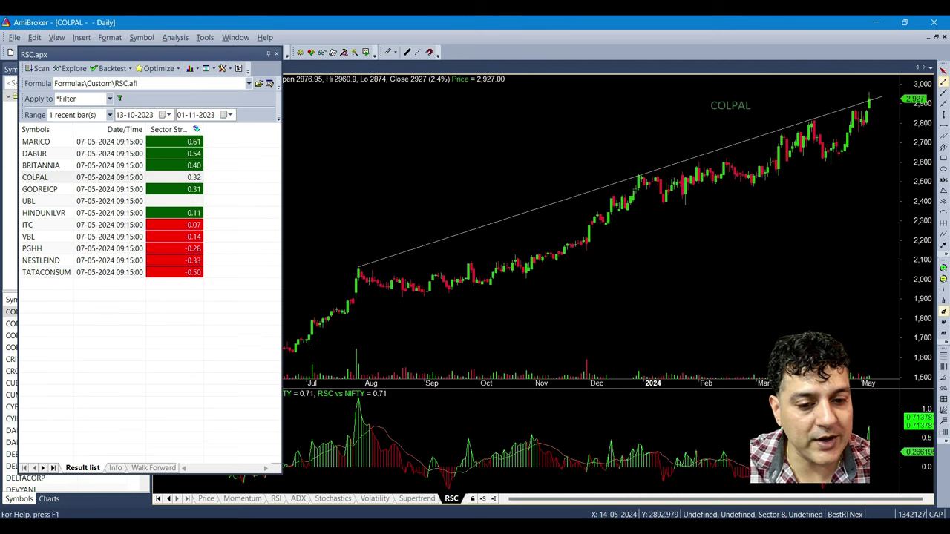
{"action": "mouse_move", "coordinate": [384, 317]}
{"action": "left_mouse_down"}
{"action": "mouse_move", "coordinate": [763, 212]}
{"action": "mouse_move", "coordinate": [831, 164]}
{"action": "mouse_move", "coordinate": [897, 148]}
{"action": "left_mouse_up"}
{"action": "left_click", "coordinate": [631, 235]}
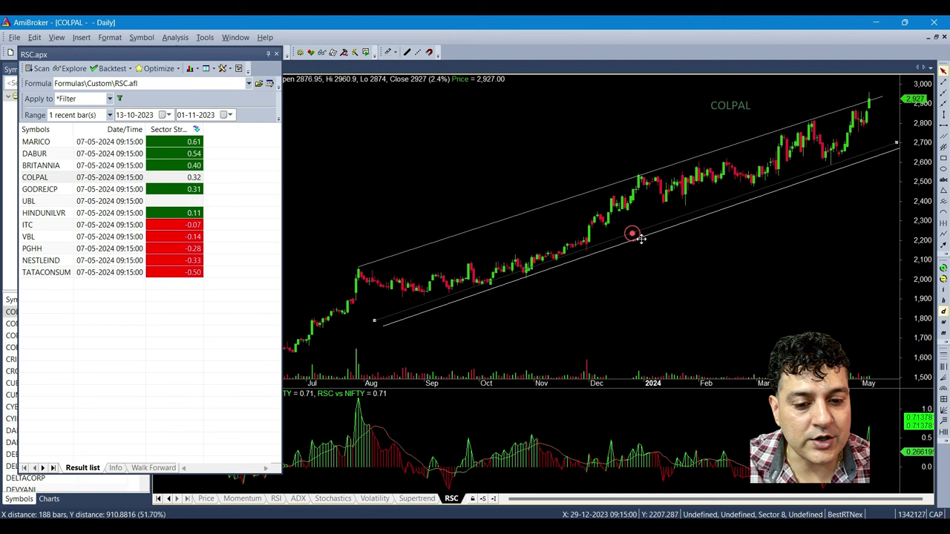
- Set the exploration filter to the Index watch list
{"action": "left_click", "coordinate": [120, 99]}
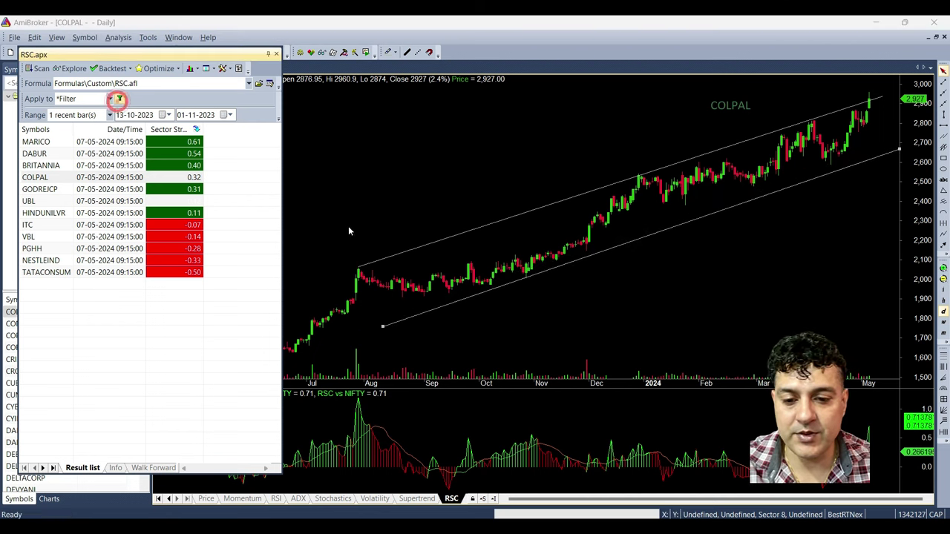
{"action": "left_click", "coordinate": [466, 220]}
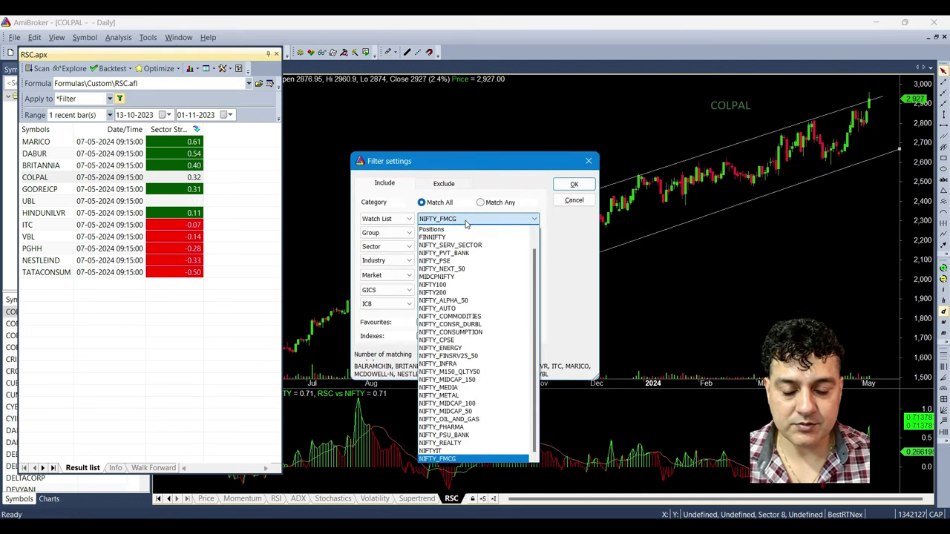
{"action": "left_click", "coordinate": [466, 220]}
{"action": "left_click", "coordinate": [466, 221]}
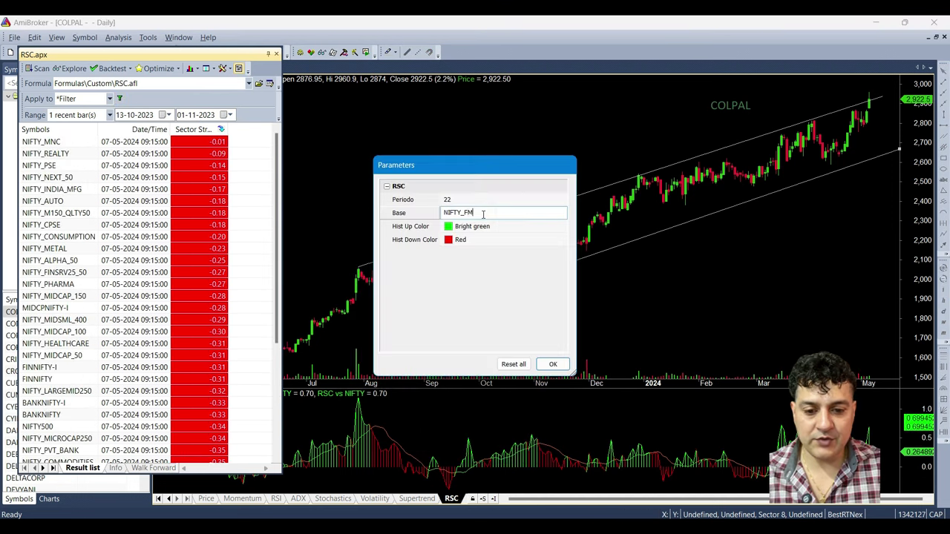
- Rerun the ranking, sort by Sector Strength, and view NIFTY_MNC then NIFTY_REALTY
{"action": "key", "text": "Return"}
{"action": "left_click", "coordinate": [69, 68]}
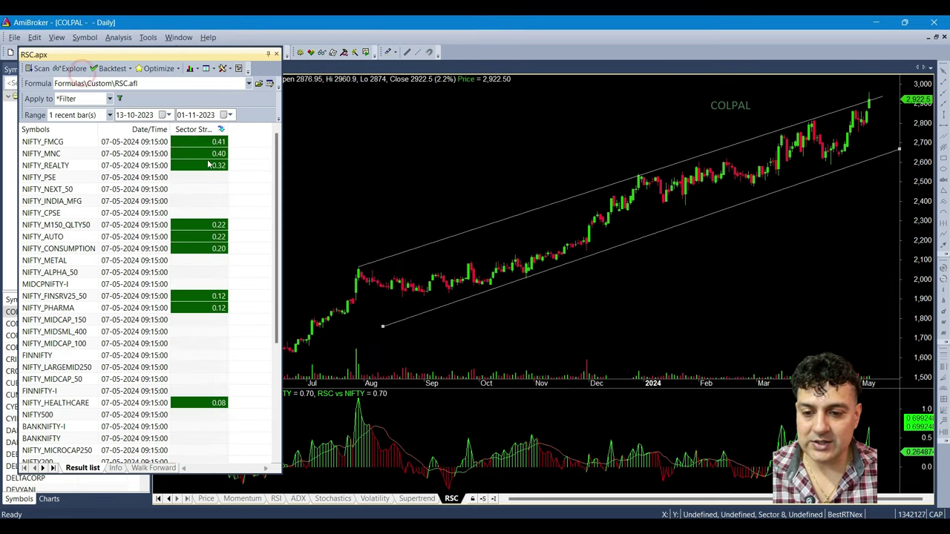
{"action": "left_click", "coordinate": [195, 130]}
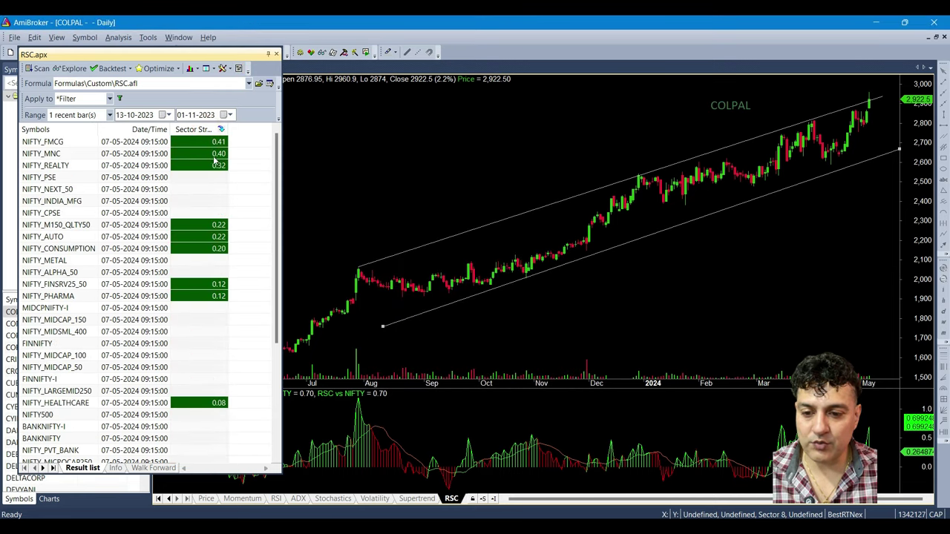
{"action": "left_click", "coordinate": [111, 156]}
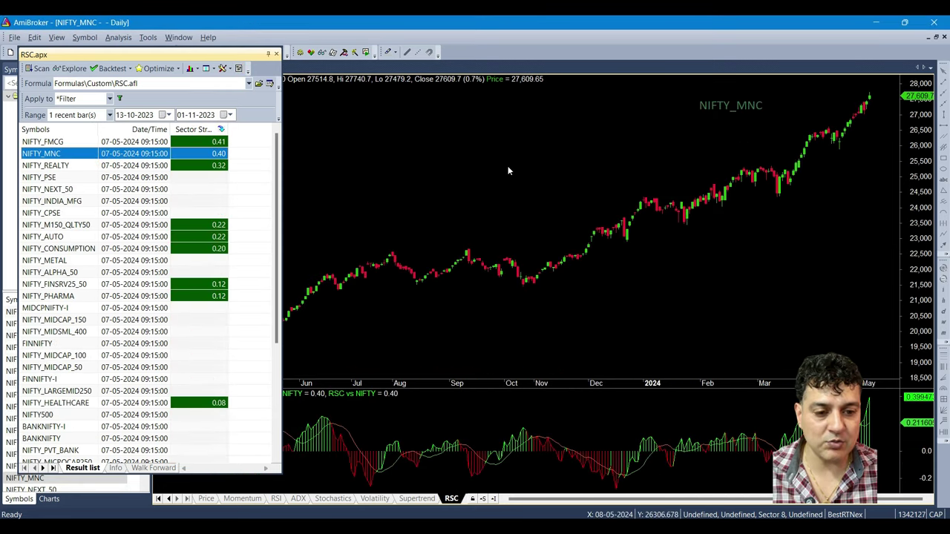
{"action": "left_click", "coordinate": [236, 166]}
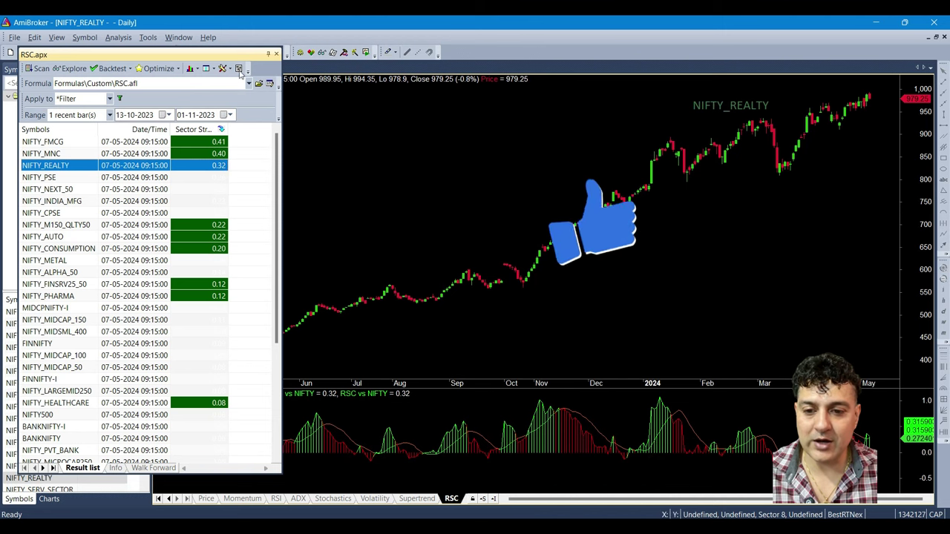
{"action": "left_click_drag", "start_coordinate": [220, 59], "coordinate": [221, 81]}
{"action": "key", "text": "ctrl+c"}
- Copy the NIFTY_REALTY symbol name and paste it as the RSC Base parameter
{"action": "left_click", "coordinate": [213, 51]}
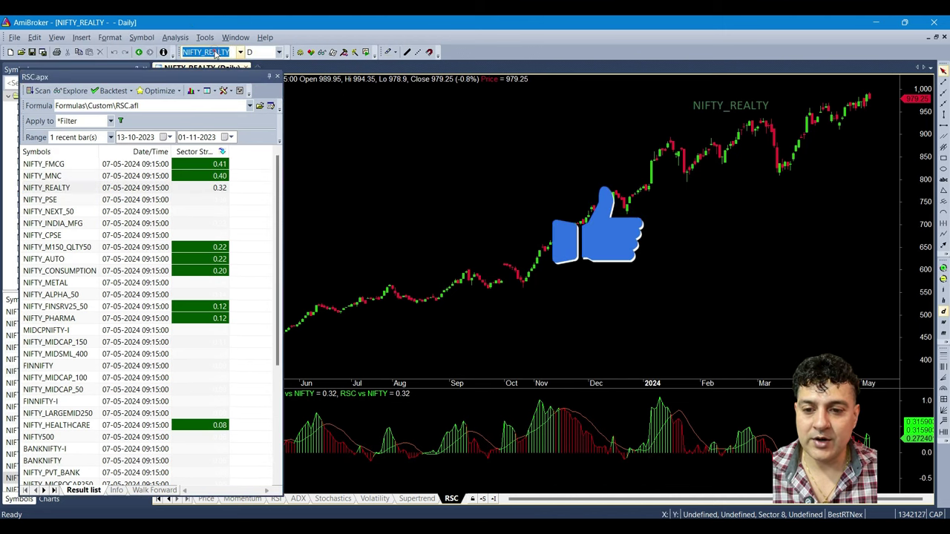
{"action": "left_click", "coordinate": [240, 90]}
{"action": "left_click", "coordinate": [477, 213]}
{"action": "double_click", "coordinate": [479, 215]}
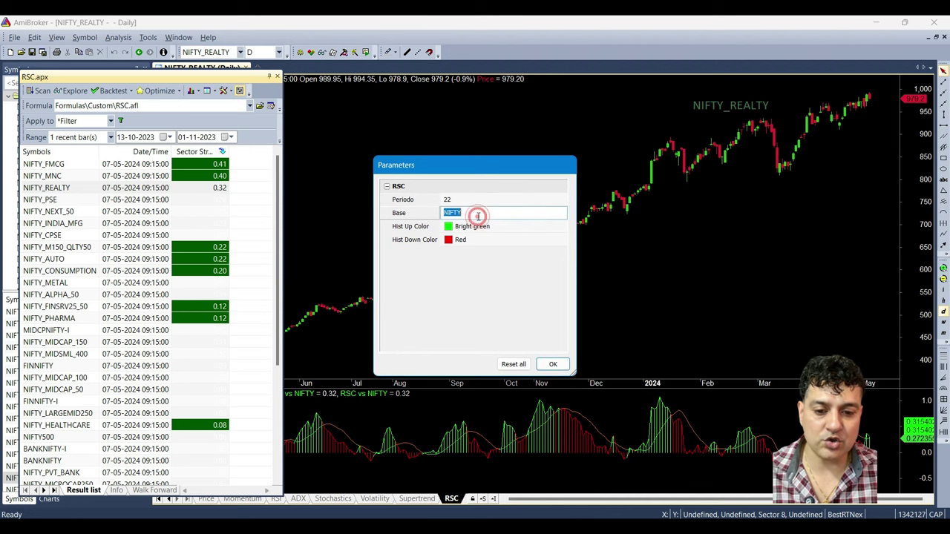
{"action": "key", "text": "ctrl+v"}
{"action": "left_click", "coordinate": [552, 363]}
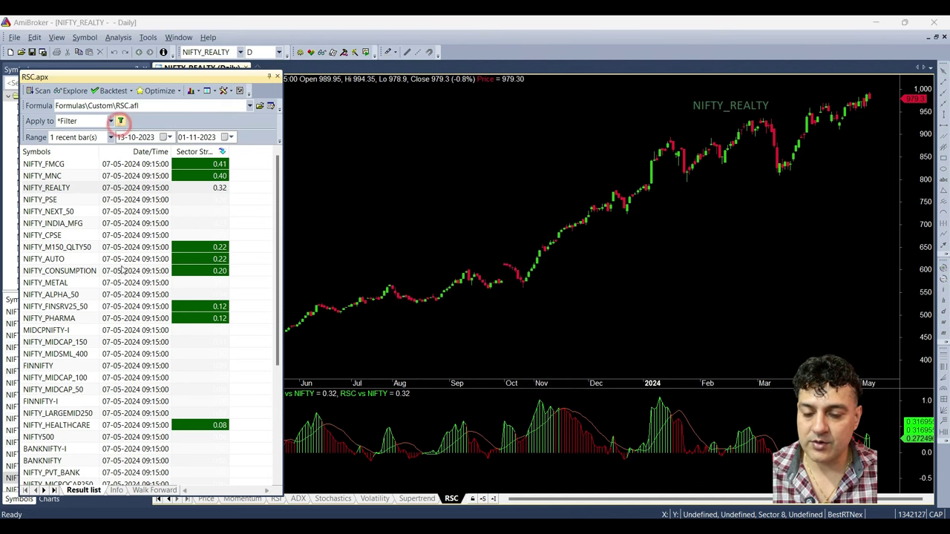
- Filter the exploration to the NIFTY_REALTY watch list and run Explore
{"action": "left_click", "coordinate": [120, 121]}
{"action": "left_click", "coordinate": [475, 221]}
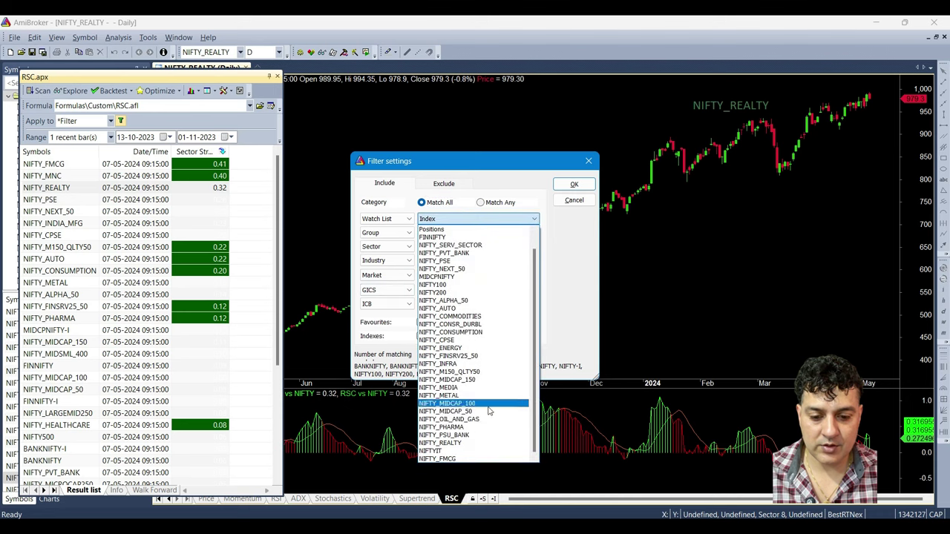
{"action": "left_click", "coordinate": [475, 441]}
{"action": "left_click", "coordinate": [571, 184]}
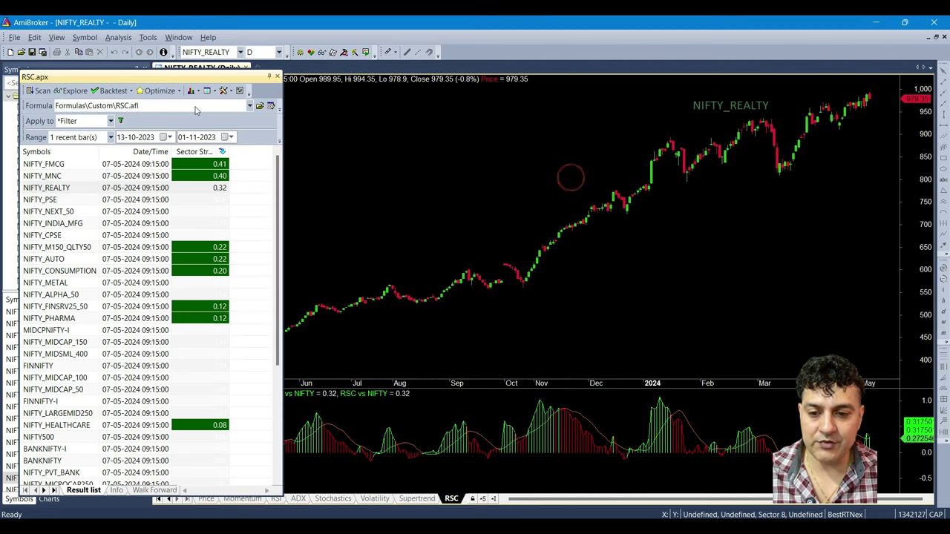
{"action": "left_click", "coordinate": [82, 91]}
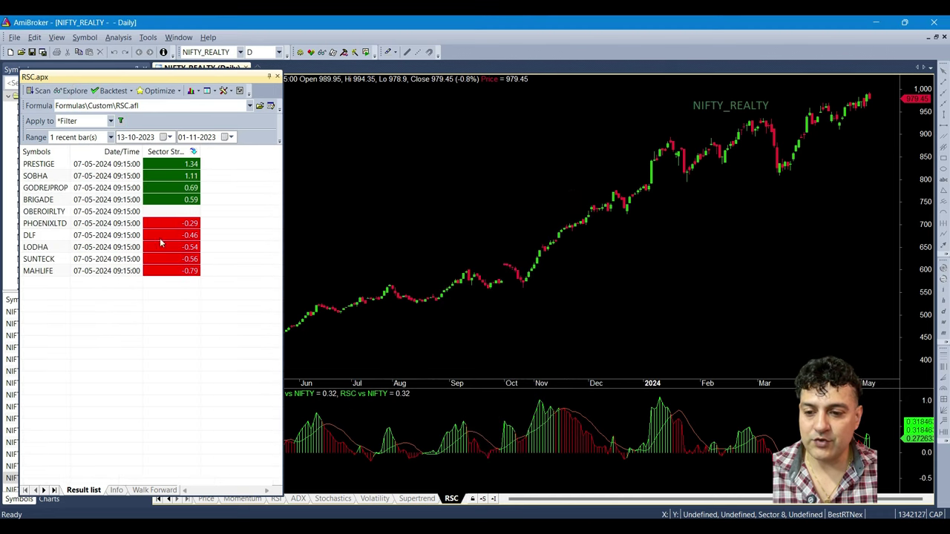
- Step through PHOENIXLTD, DLF, LODHA, SUNTECK, MAHLIFE, BRIGADE, GODREJPROP and SOBHA, ending on PRESTIGE
{"action": "left_click", "coordinate": [78, 225]}
{"action": "left_click", "coordinate": [88, 234]}
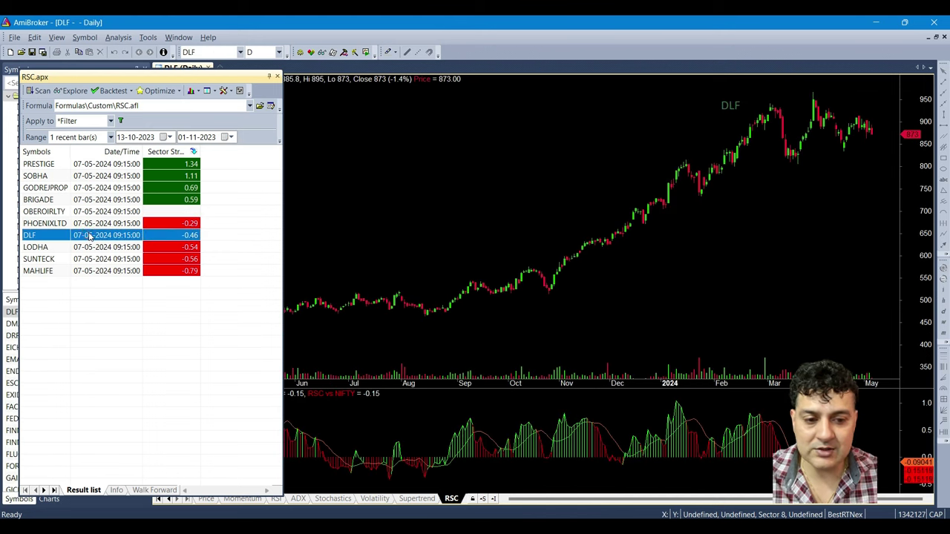
{"action": "left_click", "coordinate": [94, 249]}
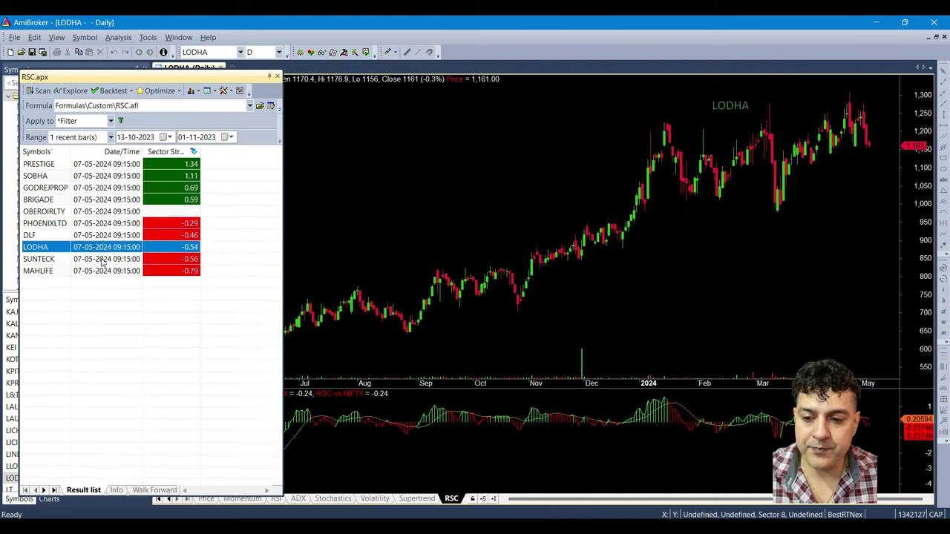
{"action": "left_click", "coordinate": [104, 260]}
{"action": "left_click", "coordinate": [117, 272]}
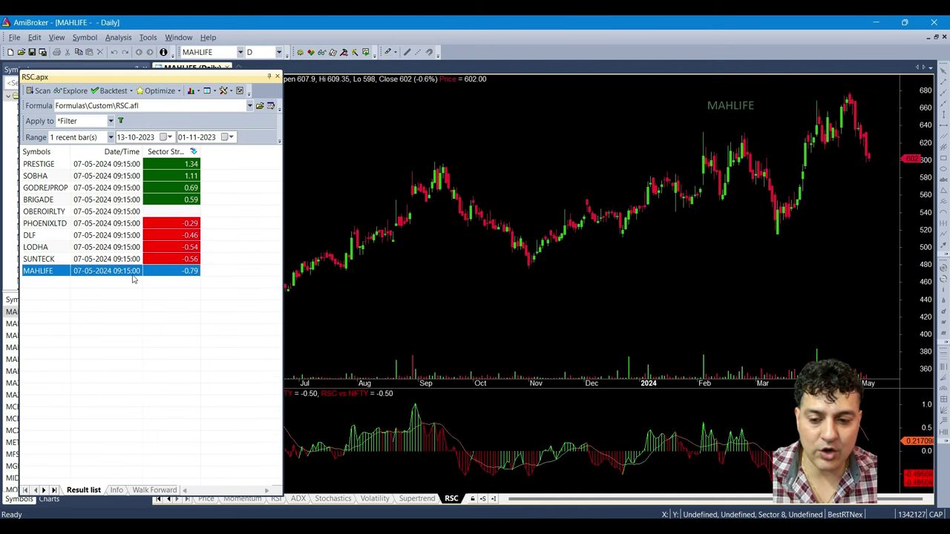
{"action": "left_click", "coordinate": [110, 200]}
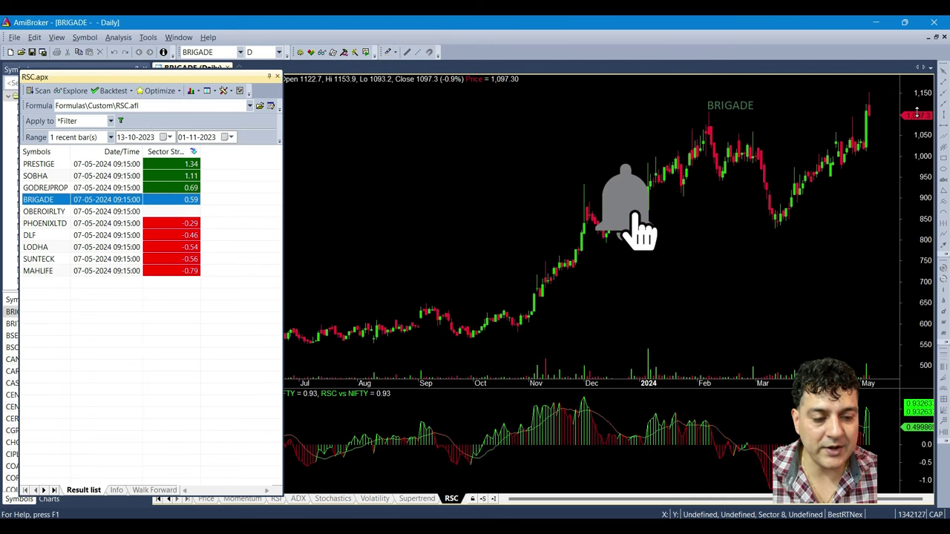
{"action": "left_click", "coordinate": [131, 190]}
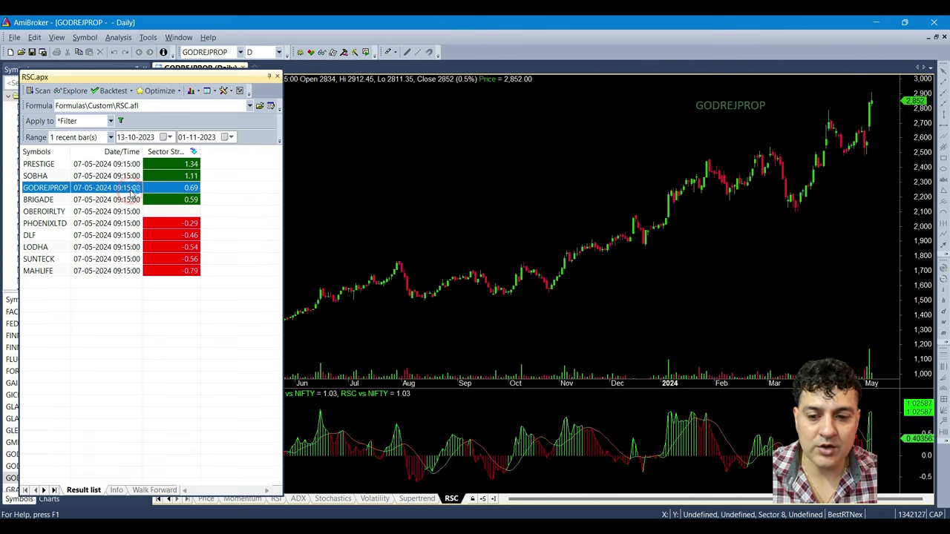
{"action": "left_click", "coordinate": [164, 179]}
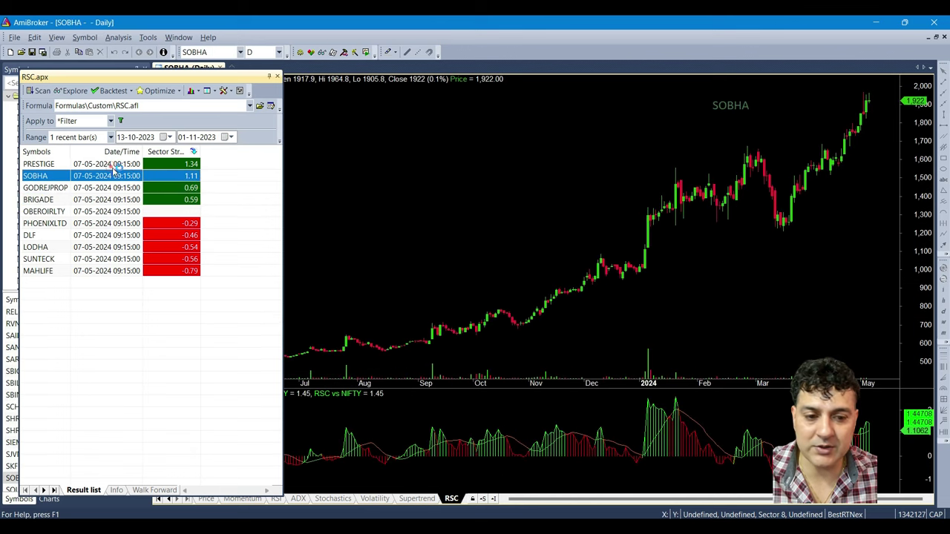
{"action": "left_click", "coordinate": [192, 172]}
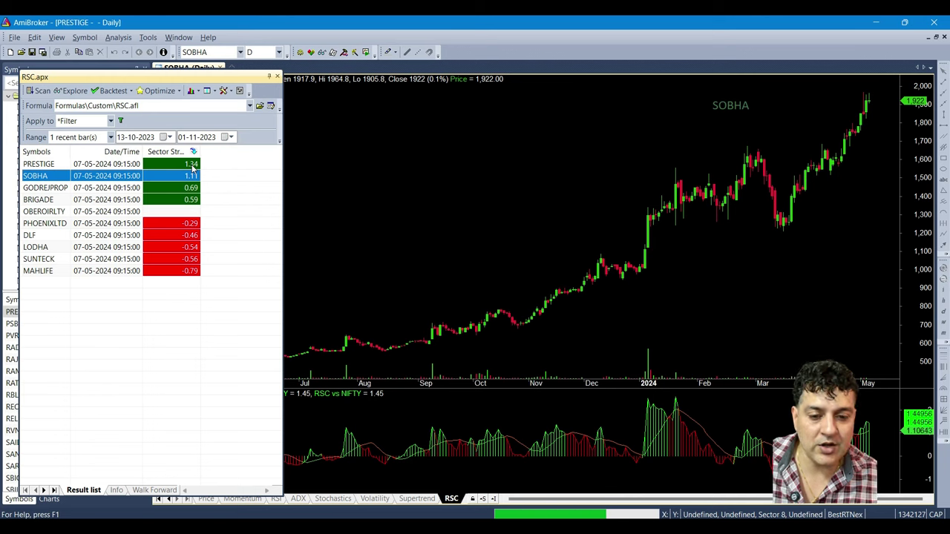
{"action": "left_click", "coordinate": [192, 167]}
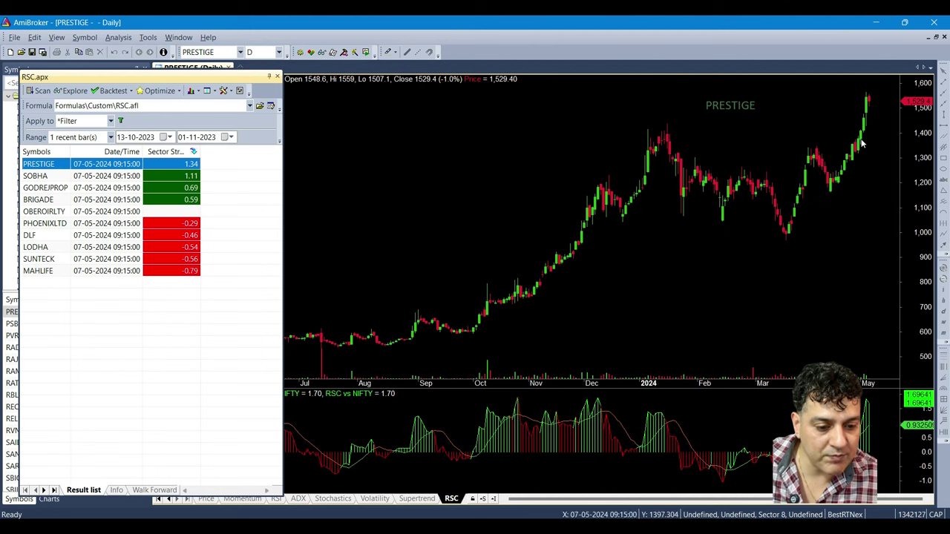
{"action": "right_click", "coordinate": [559, 155]}
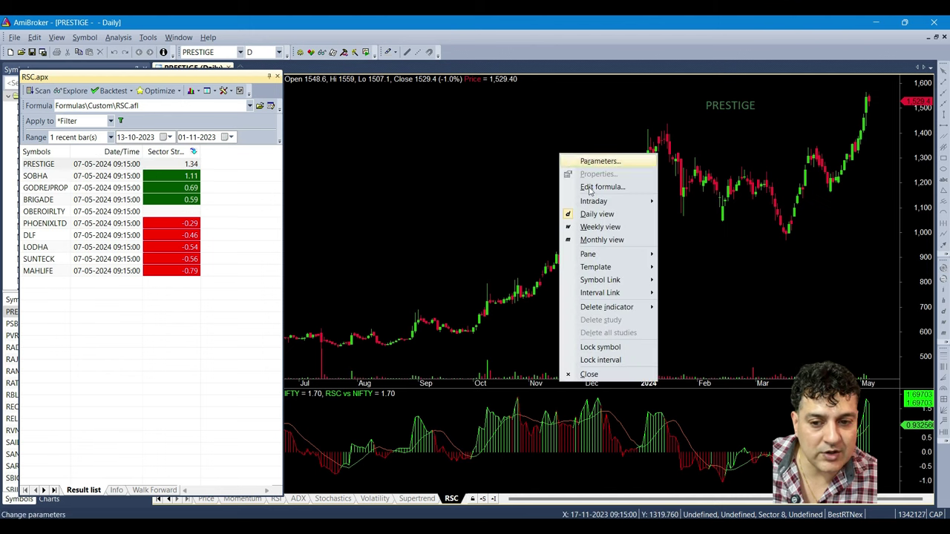
{"action": "left_click", "coordinate": [620, 225]}
{"action": "right_click", "coordinate": [487, 155]}
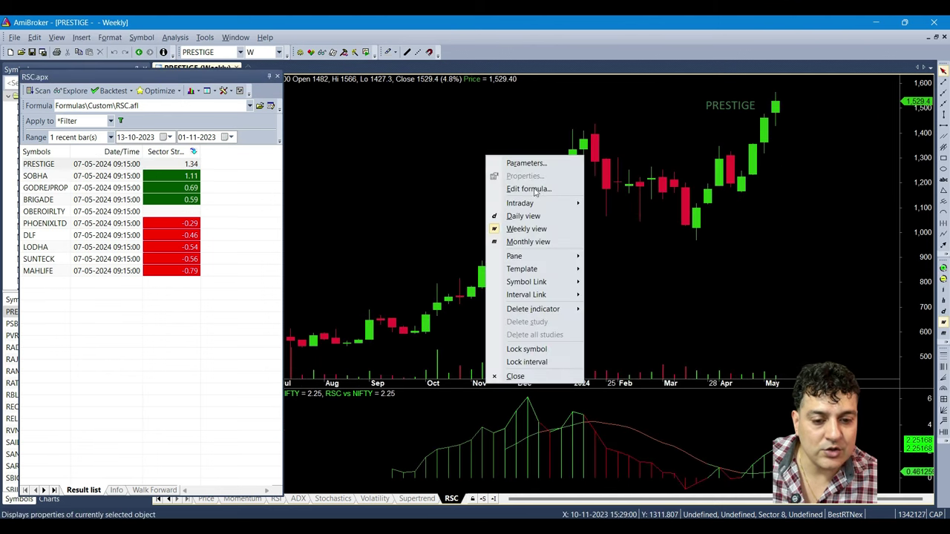
{"action": "left_click", "coordinate": [567, 216]}
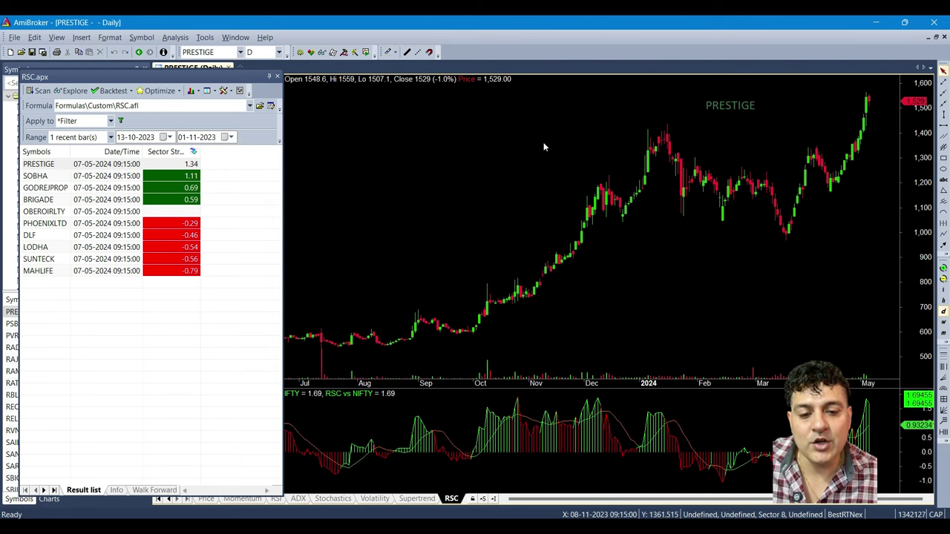
{"action": "mouse_move", "coordinate": [543, 146]}
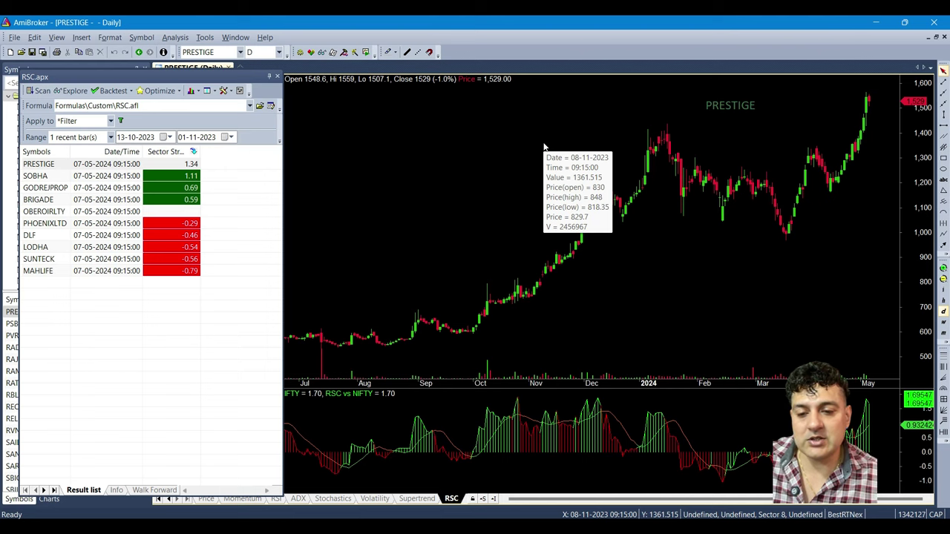